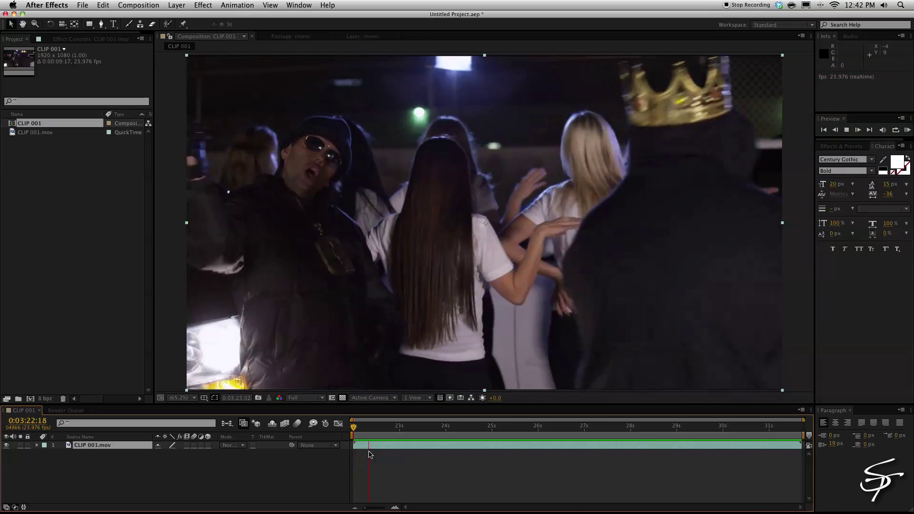
Create the CLIP 001 mocha project and draw an X-spline with Perspective around the overhead light.
{"action": "left_click_drag", "start_coordinate": [528, 427], "coordinate": [354, 432]}
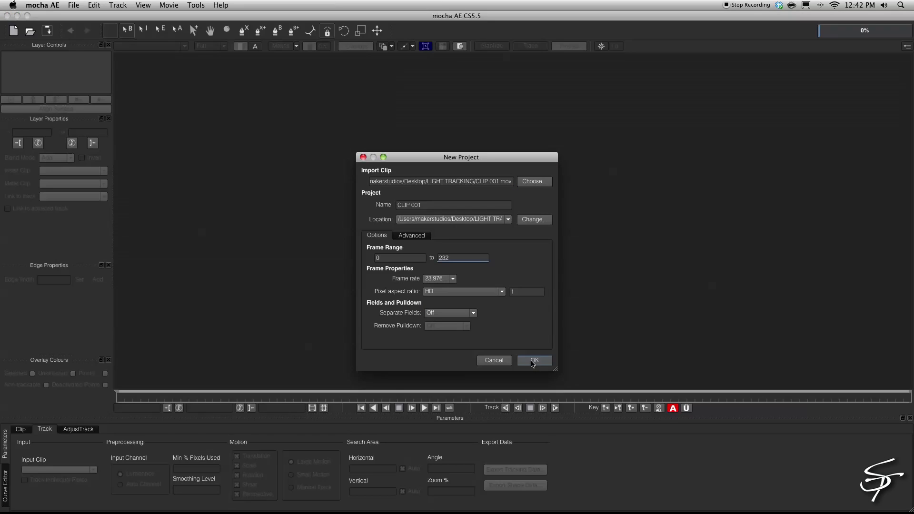
{"action": "left_click", "coordinate": [534, 362]}
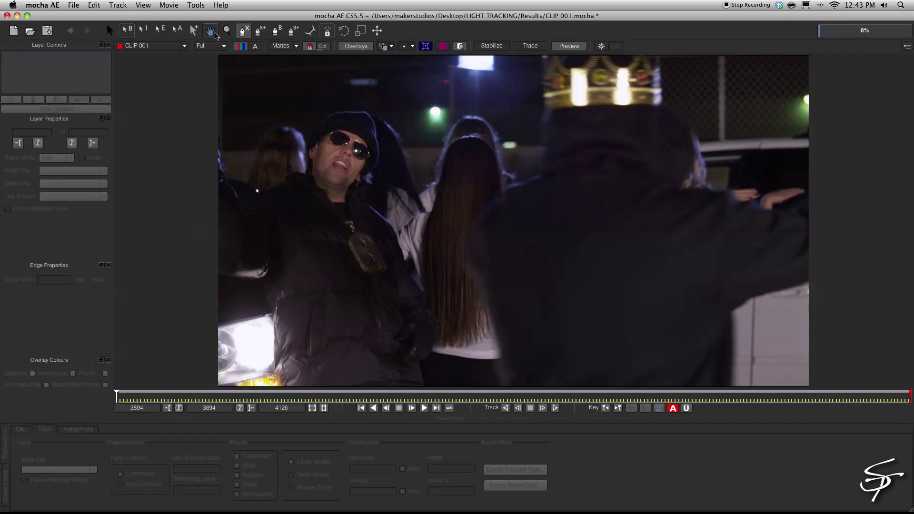
{"action": "left_click_drag", "start_coordinate": [518, 124], "coordinate": [524, 177]}
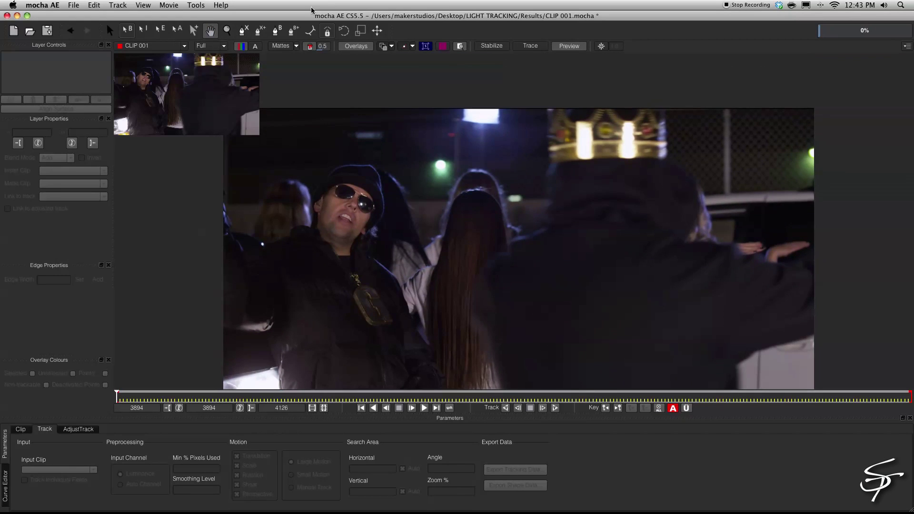
{"action": "left_click", "coordinate": [242, 31]}
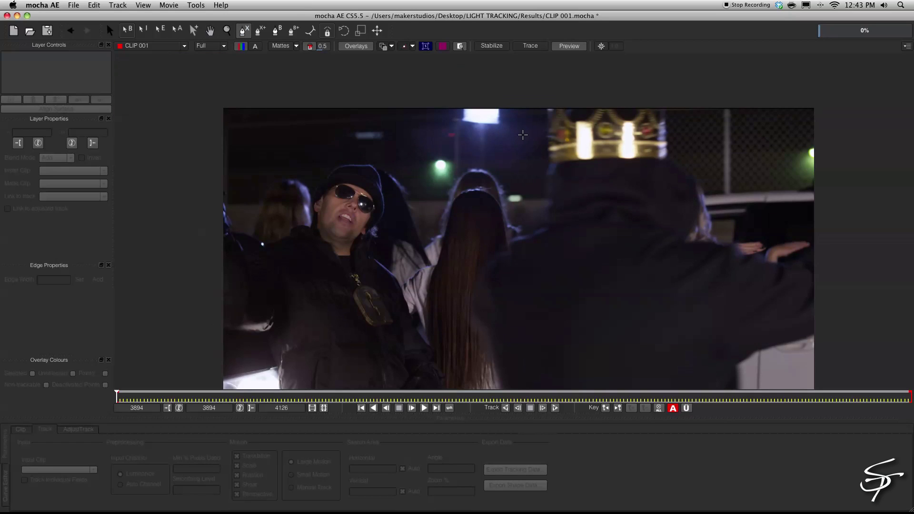
{"action": "left_click", "coordinate": [523, 135]}
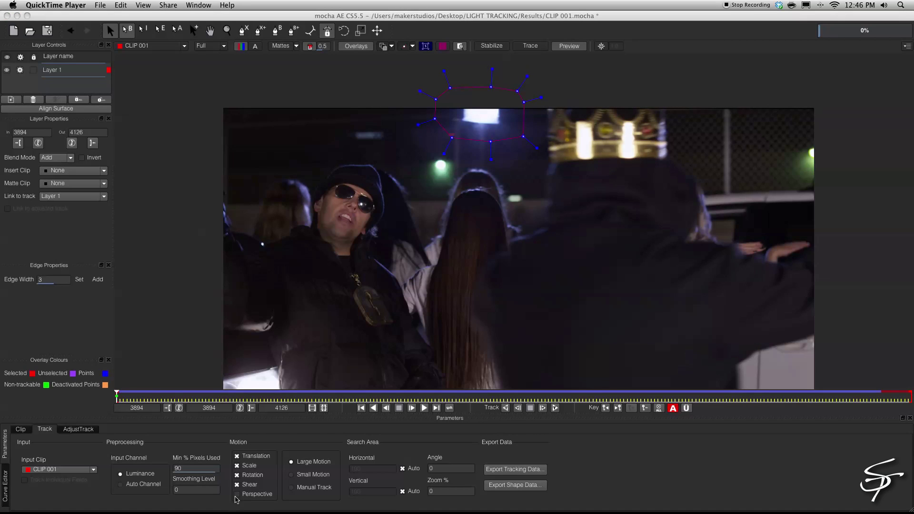
{"action": "left_click", "coordinate": [237, 496]}
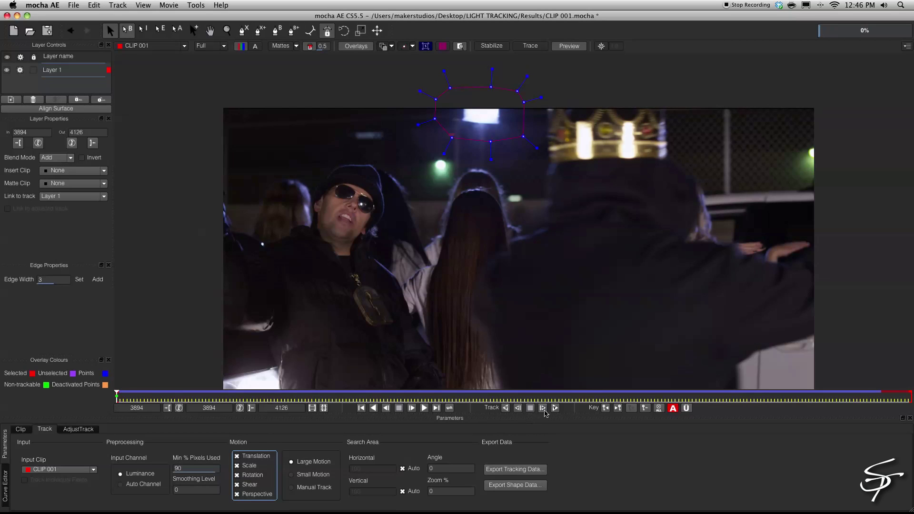
Track Layer 1 forward, then copy its After Effects Transform Data to the clipboard.
{"action": "left_click", "coordinate": [544, 409]}
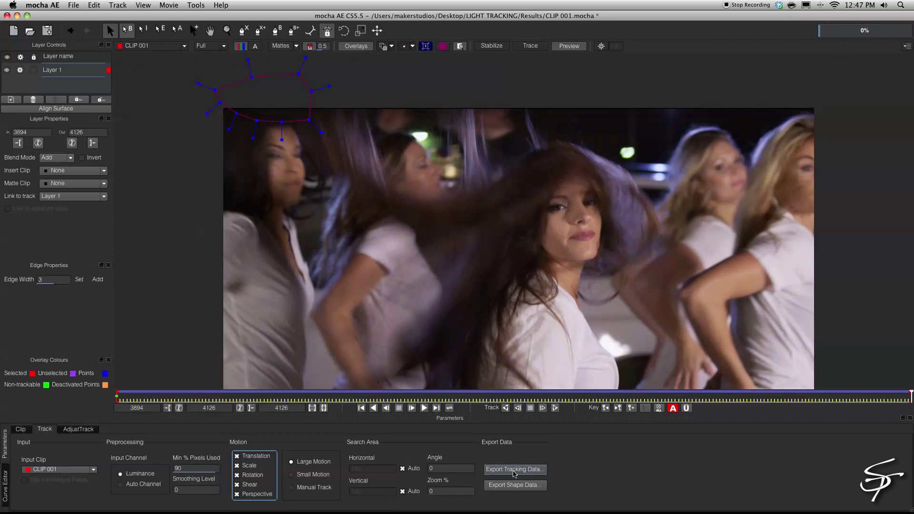
{"action": "left_click", "coordinate": [514, 470]}
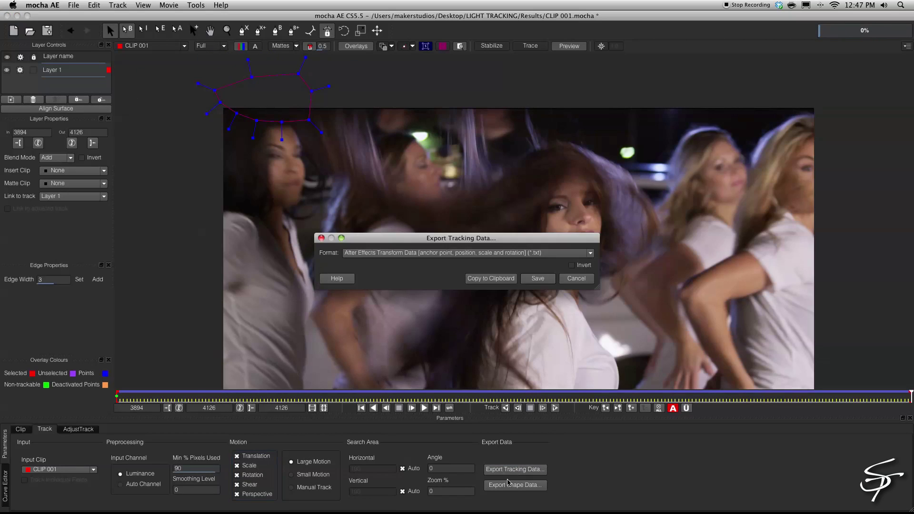
{"action": "left_click", "coordinate": [478, 253]}
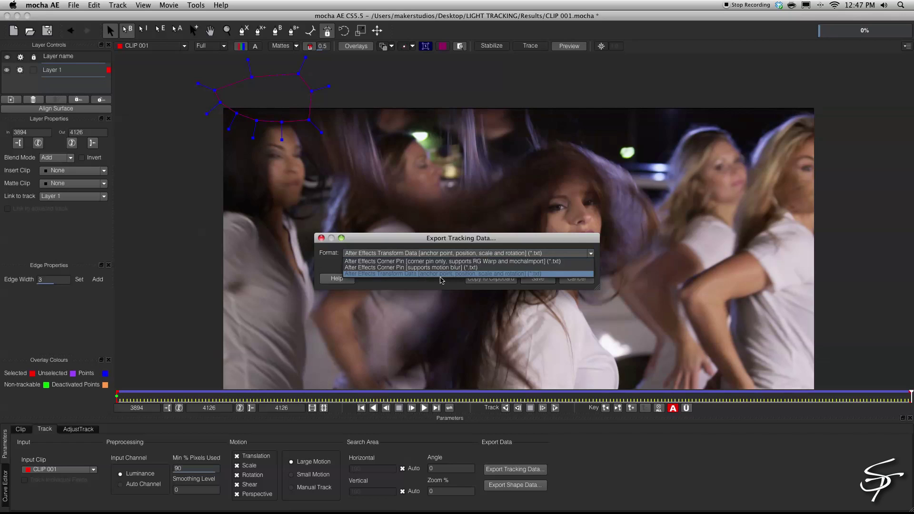
{"action": "left_click", "coordinate": [441, 275]}
{"action": "left_click", "coordinate": [491, 278]}
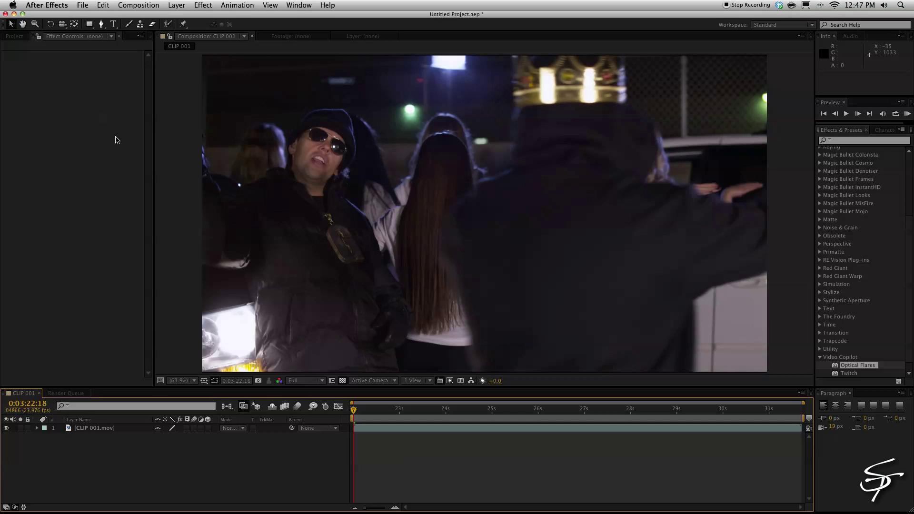
Add a 3D null object and paste the mocha tracking keyframes onto it.
{"action": "left_click", "coordinate": [176, 4]}
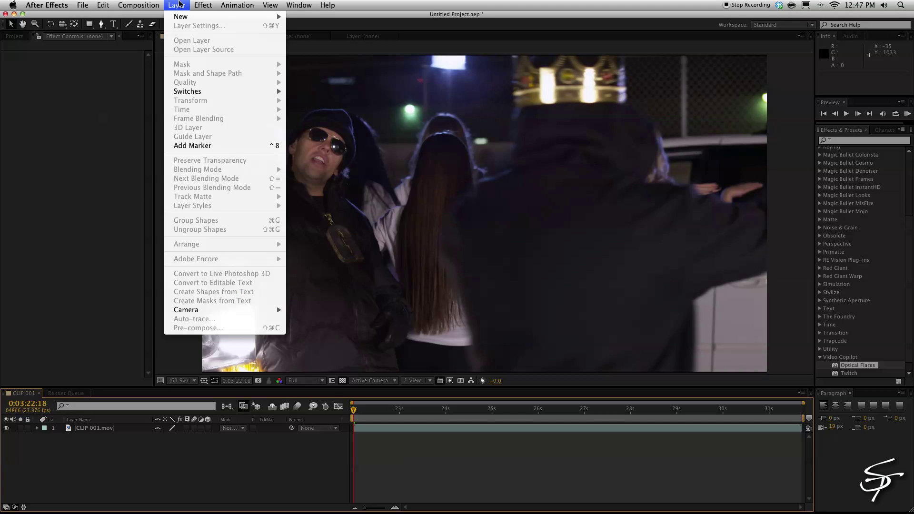
{"action": "mouse_move", "coordinate": [186, 16]}
{"action": "left_click", "coordinate": [316, 56]}
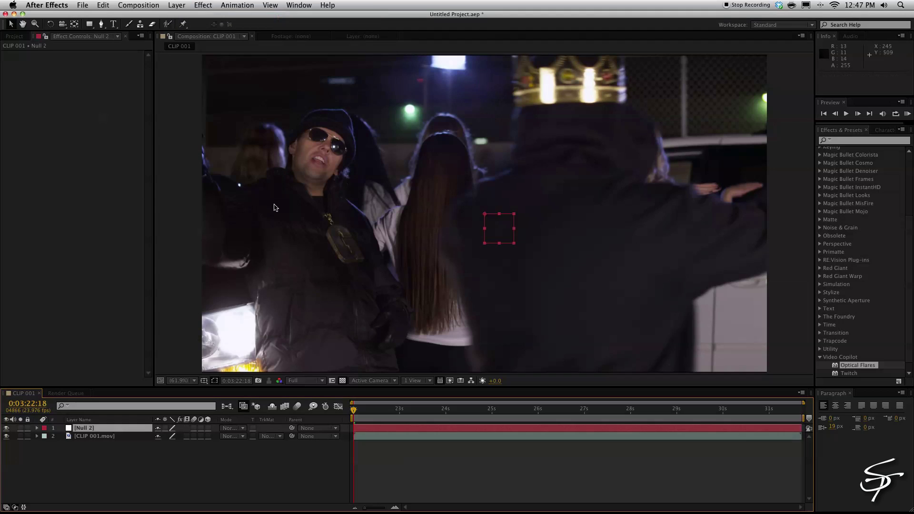
{"action": "left_click", "coordinate": [208, 428]}
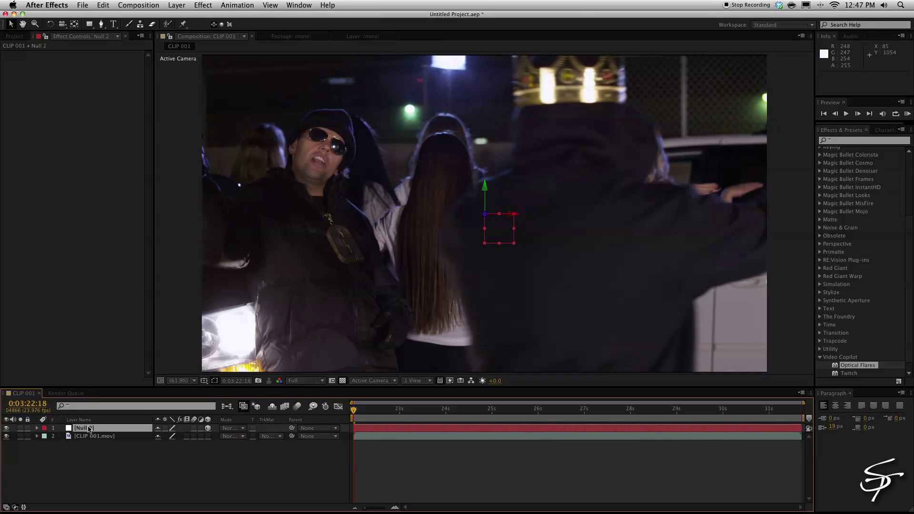
{"action": "left_click", "coordinate": [99, 4]}
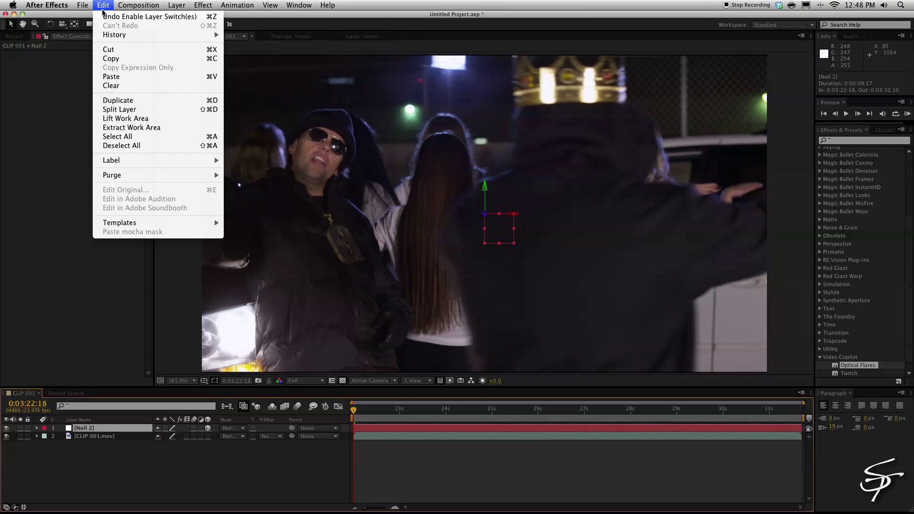
{"action": "left_click", "coordinate": [128, 78]}
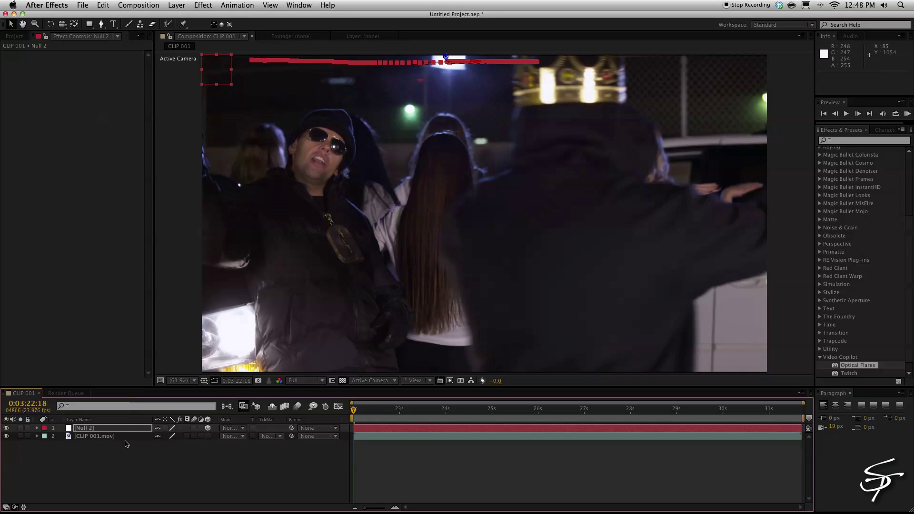
Rename the null layer to TRACK.
{"action": "left_click", "coordinate": [37, 428]}
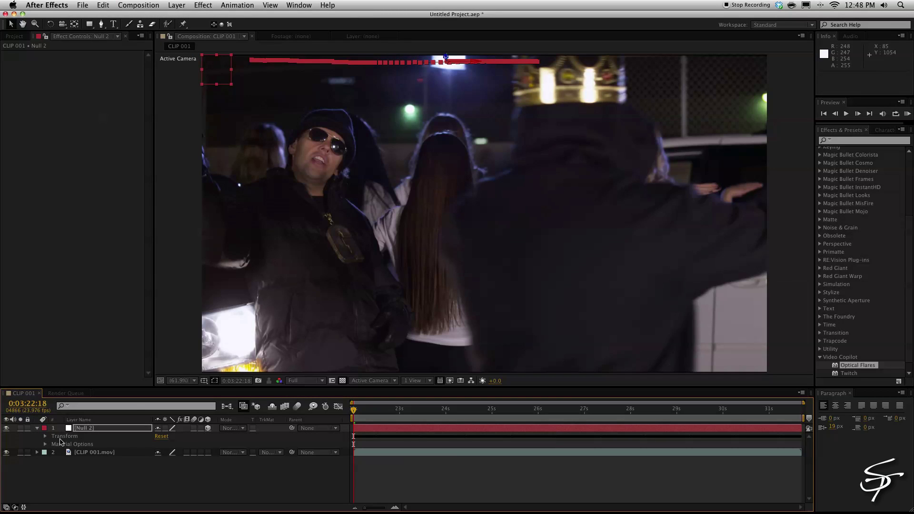
{"action": "left_click", "coordinate": [45, 436]}
{"action": "left_click", "coordinate": [45, 436]}
{"action": "left_click", "coordinate": [127, 481]}
{"action": "left_click", "coordinate": [97, 433]}
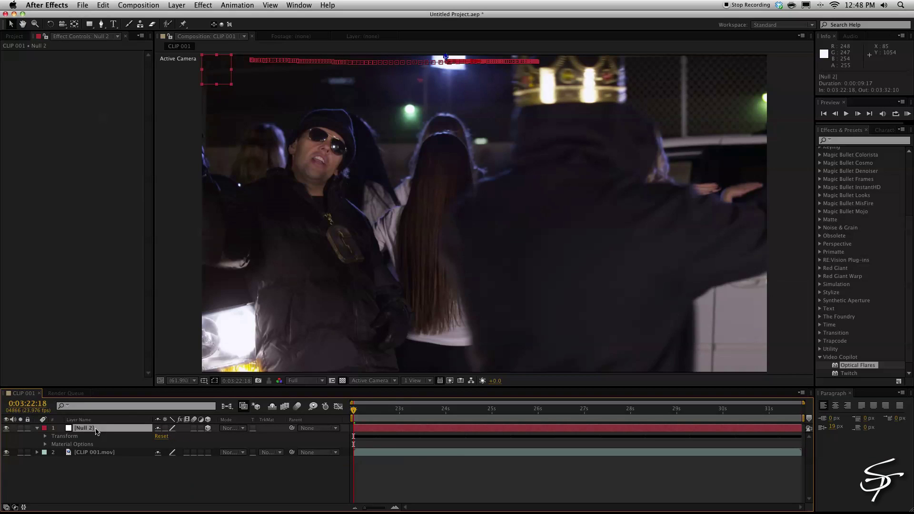
{"action": "key", "text": "Return"}
{"action": "type", "text": "TRACK"}
{"action": "left_click", "coordinate": [104, 478]}
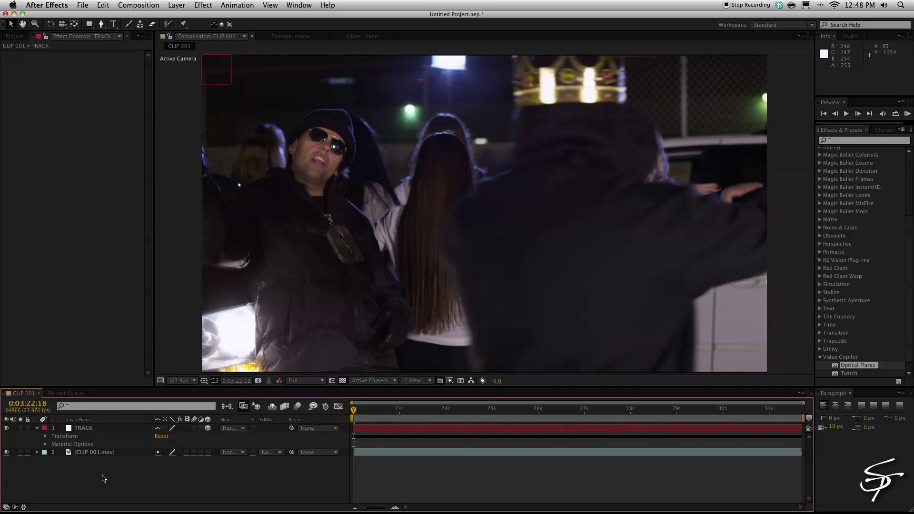
{"action": "left_click", "coordinate": [174, 4]}
Create a black solid layer named FLARE.
{"action": "mouse_move", "coordinate": [181, 19]}
{"action": "left_click", "coordinate": [305, 27]}
{"action": "type", "text": "FLARE"}
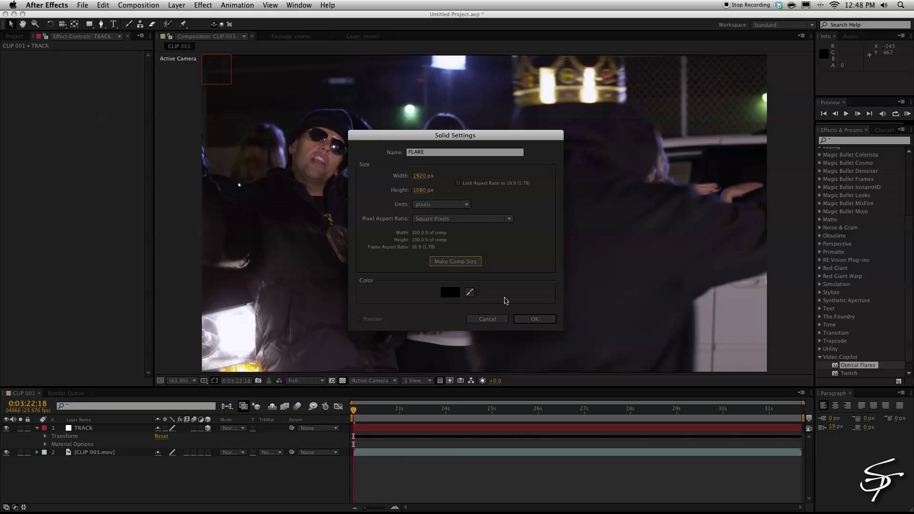
{"action": "left_click", "coordinate": [535, 319]}
Apply Optical Flares to FLARE with Source Type 3D and Render Mode On Transparent.
{"action": "left_click_drag", "start_coordinate": [835, 368], "coordinate": [285, 211]}
{"action": "left_click", "coordinate": [94, 142]}
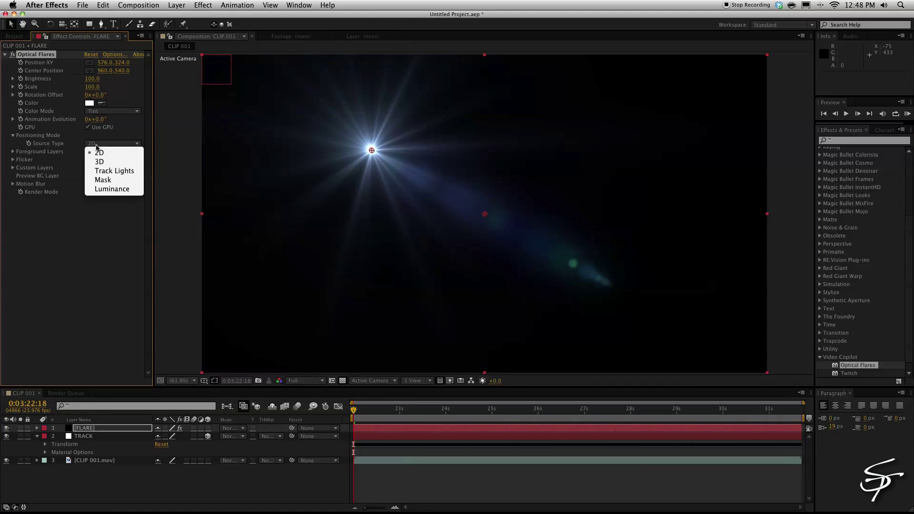
{"action": "left_click", "coordinate": [97, 162]}
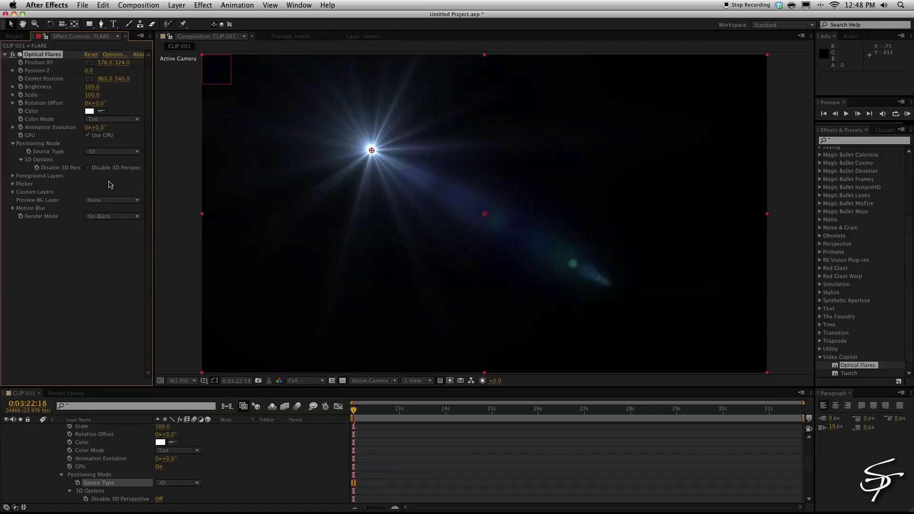
{"action": "left_click", "coordinate": [115, 217]}
{"action": "left_click", "coordinate": [111, 232]}
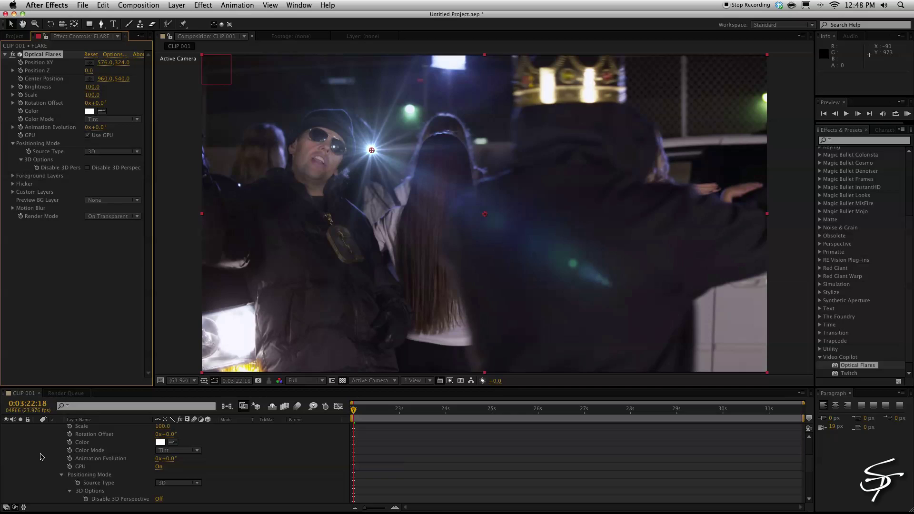
{"action": "scroll", "coordinate": [40, 458], "scroll_direction": "up", "scroll_amount": 5}
{"action": "left_click", "coordinate": [37, 428]}
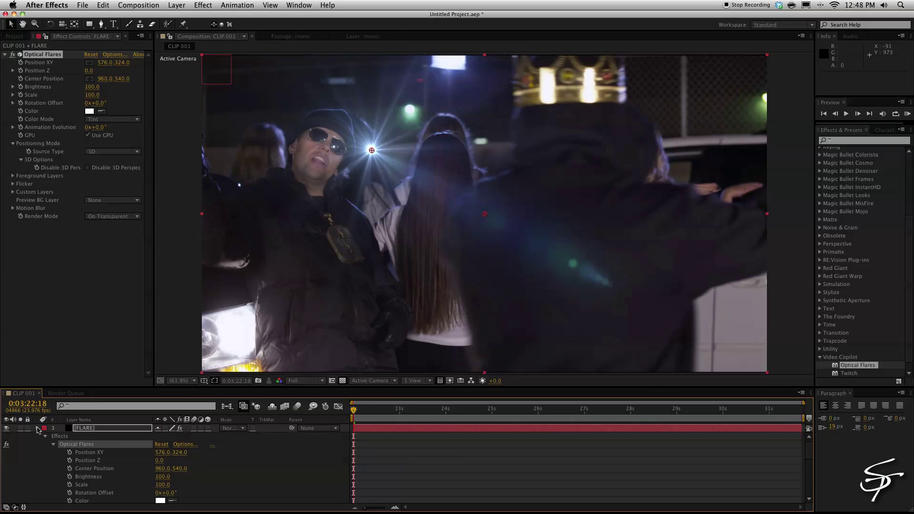
{"action": "key", "text": "ctrl+v"}
Reveal the TRACK null's Position keyframes and bring up FLARE's flare settings.
{"action": "left_click", "coordinate": [82, 452]}
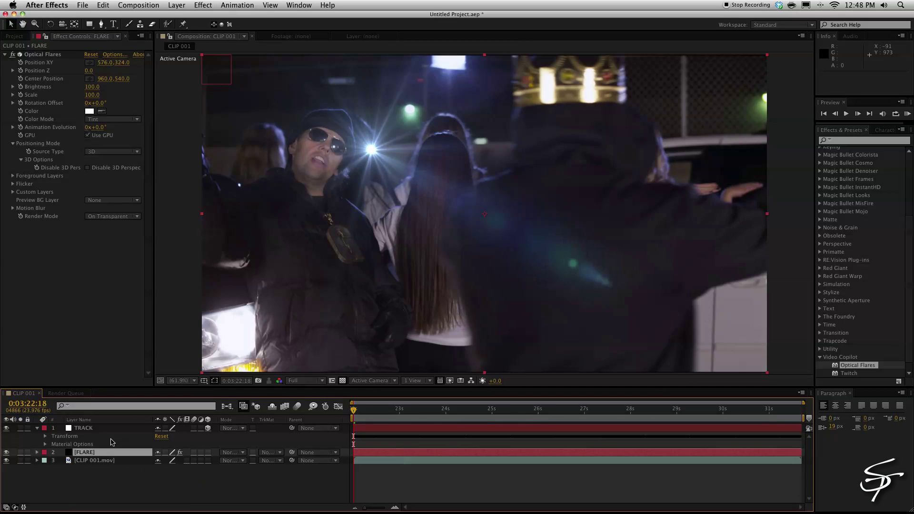
{"action": "left_click", "coordinate": [79, 428]}
{"action": "key", "text": "p"}
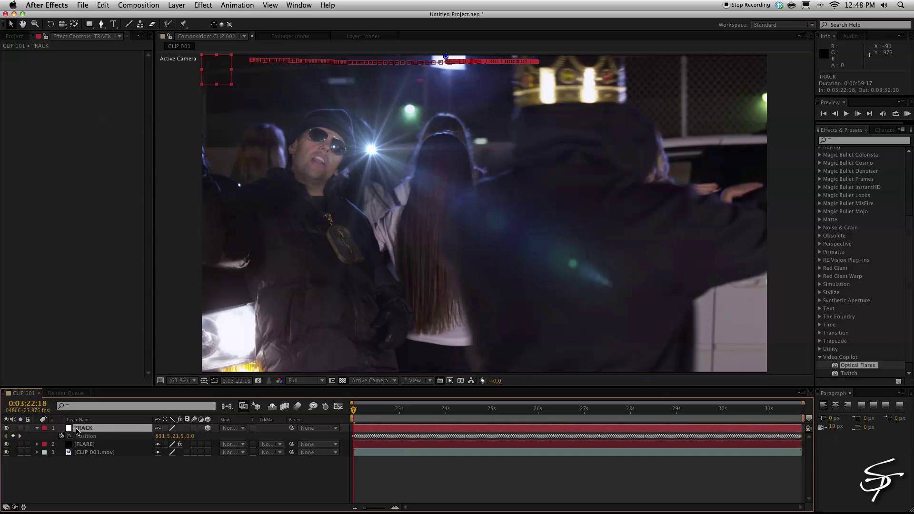
{"action": "left_click", "coordinate": [108, 444]}
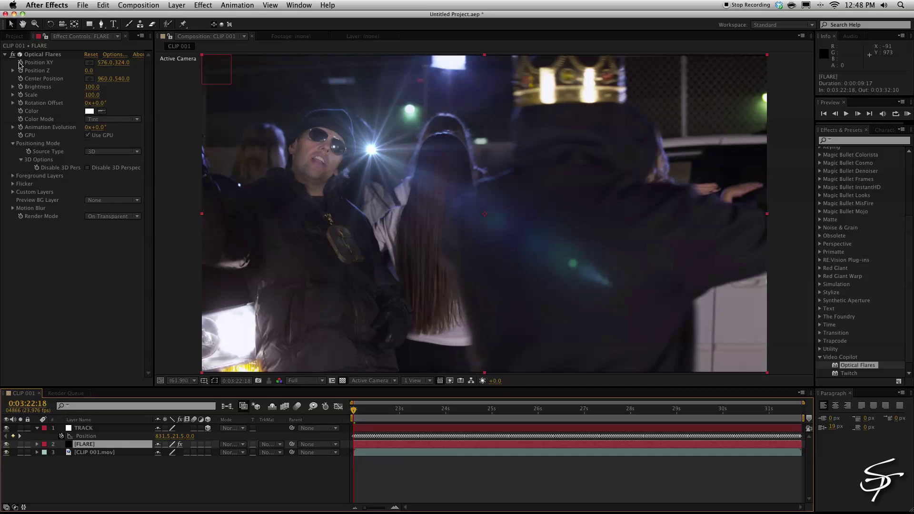
Expression-link the flare's Position XY and Position Z to TRACK's Position.
{"action": "left_click", "coordinate": [21, 63], "text": "alt"}
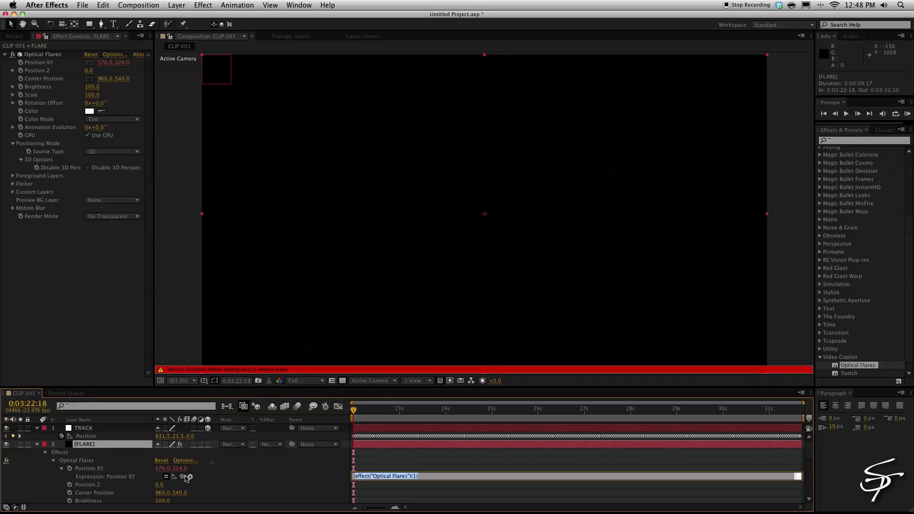
{"action": "left_click_drag", "start_coordinate": [182, 477], "coordinate": [129, 438]}
{"action": "left_click", "coordinate": [294, 494]}
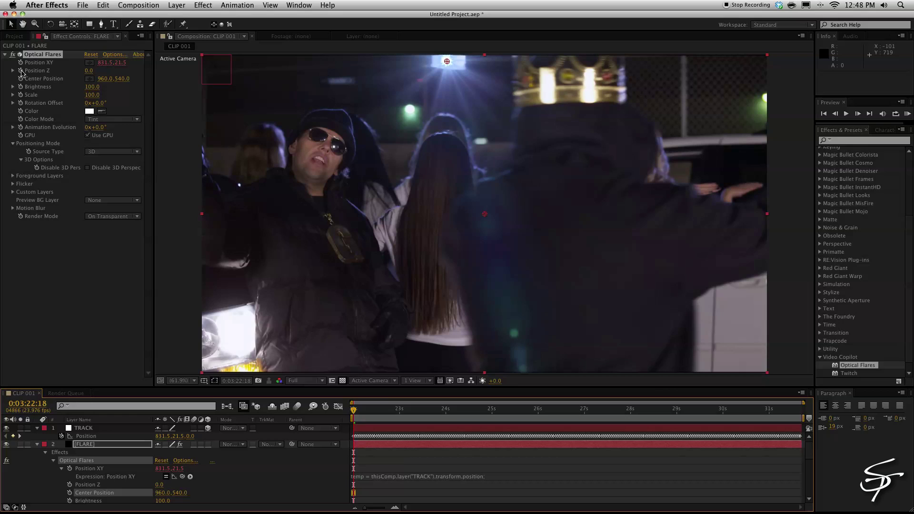
{"action": "left_click", "coordinate": [20, 71], "text": "alt"}
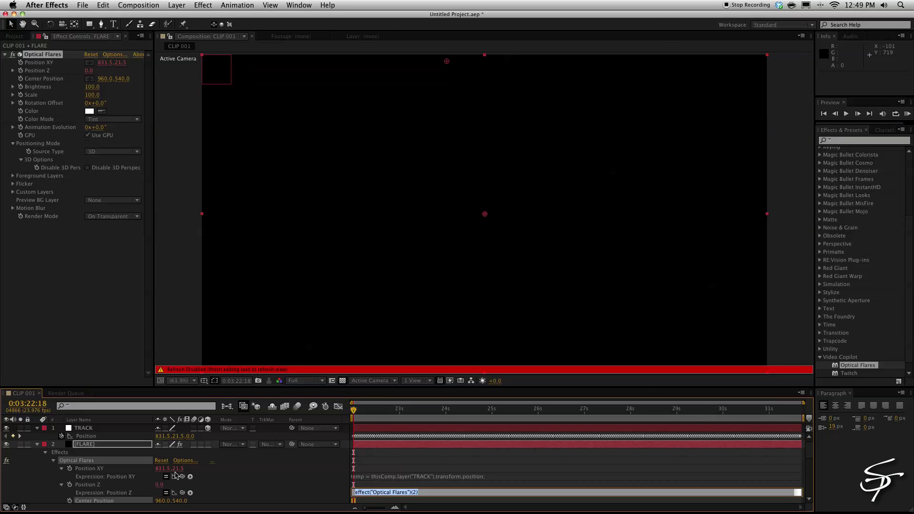
{"action": "left_click_drag", "start_coordinate": [182, 494], "coordinate": [194, 440]}
{"action": "left_click", "coordinate": [225, 476]}
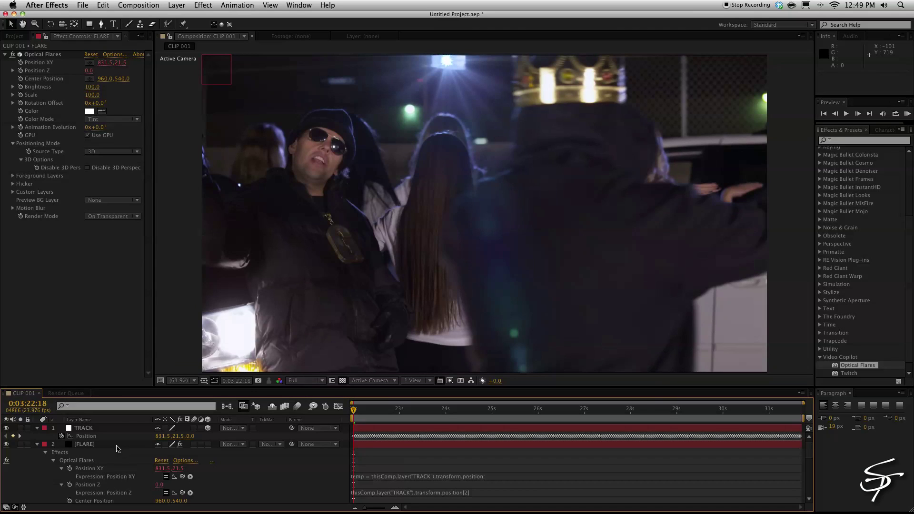
Collapse the FLARE and TRACK layers and widen the timeline columns.
{"action": "left_click", "coordinate": [37, 444]}
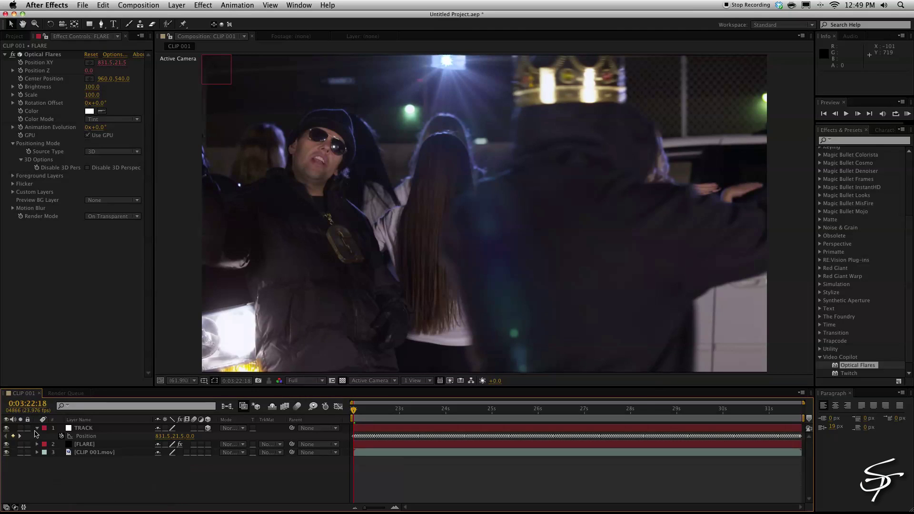
{"action": "left_click", "coordinate": [37, 428]}
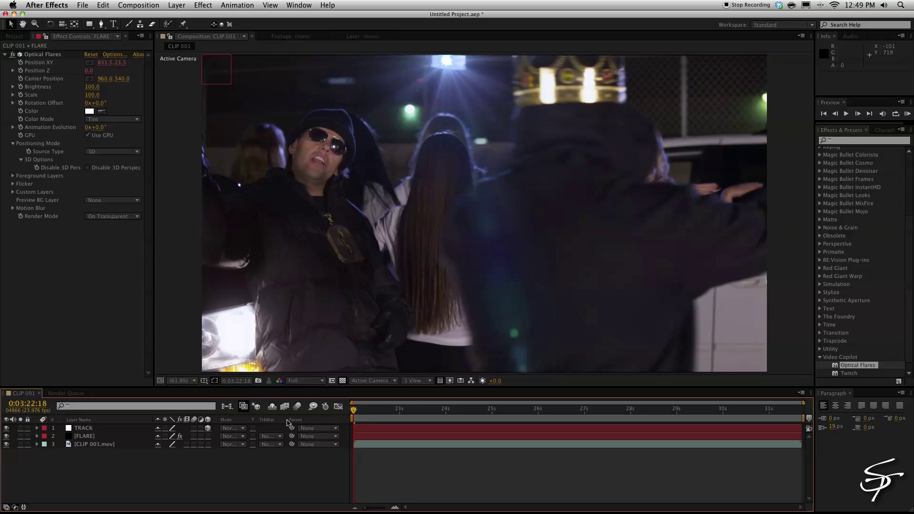
{"action": "left_click_drag", "start_coordinate": [288, 422], "coordinate": [308, 423]}
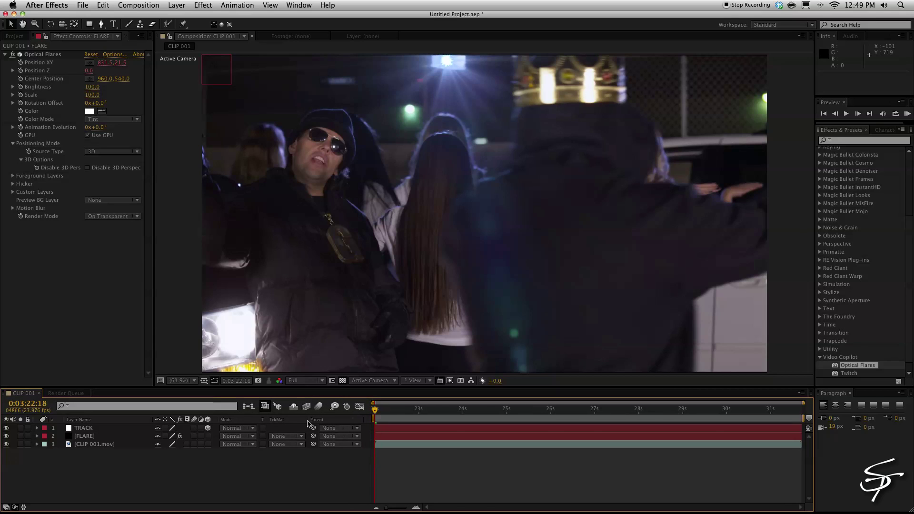
Switch FLARE's blend mode from Add to Screen and preview the composition.
{"action": "left_click", "coordinate": [121, 436]}
{"action": "left_click", "coordinate": [237, 437]}
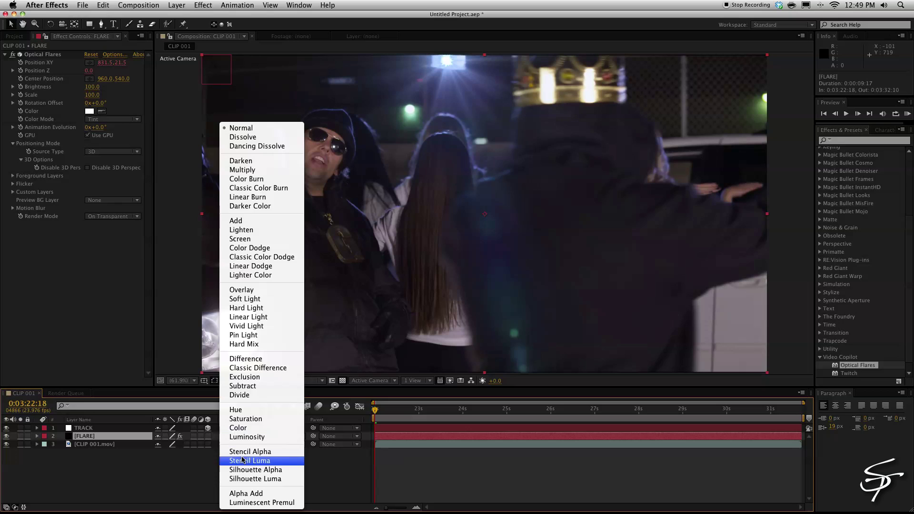
{"action": "left_click", "coordinate": [236, 221]}
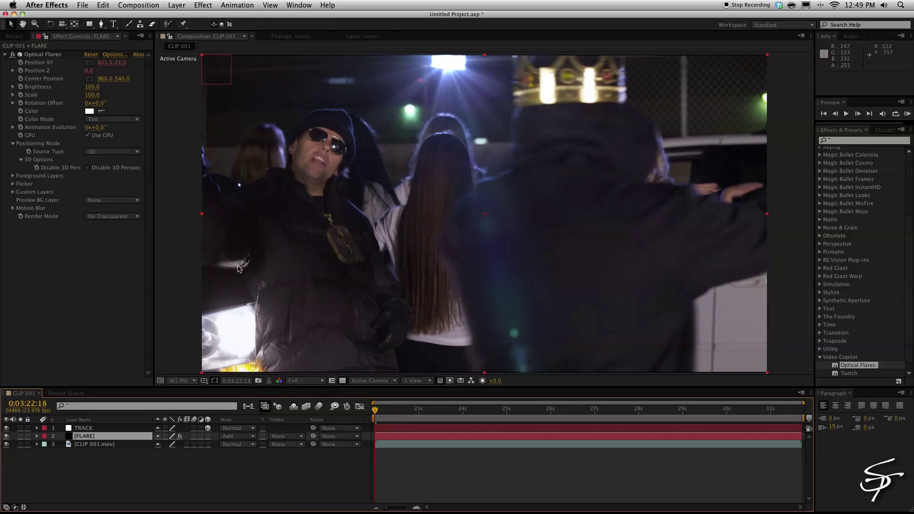
{"action": "left_click", "coordinate": [236, 436]}
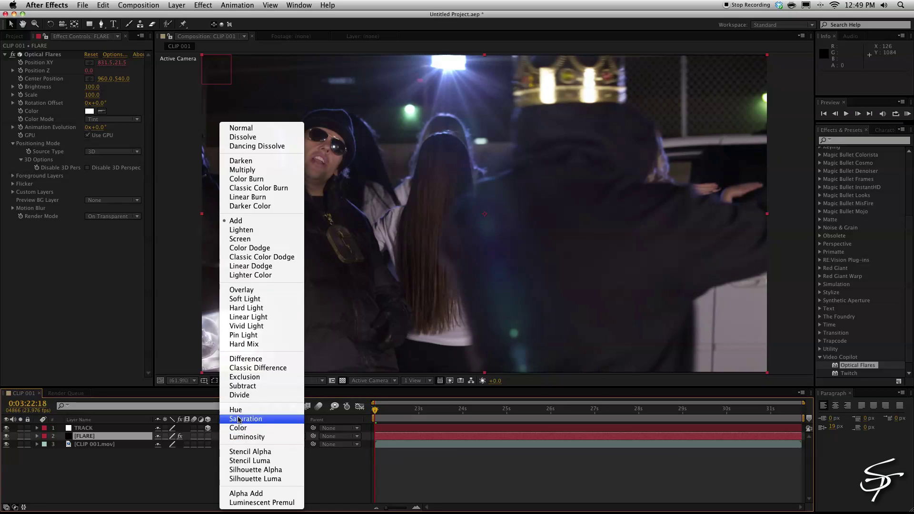
{"action": "left_click", "coordinate": [240, 239]}
{"action": "key", "text": "space"}
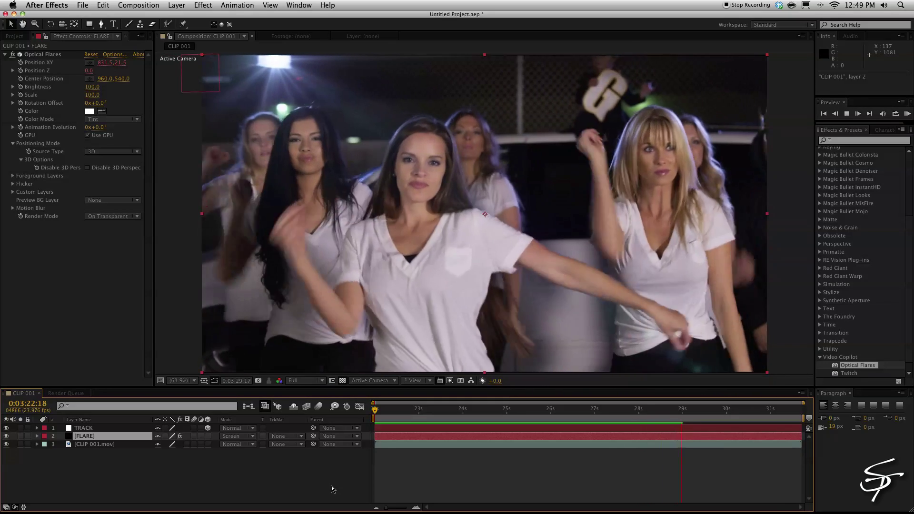
On the first frame, set the flare Center Position to 428.4, 430.1 near the singer's head.
{"action": "left_click", "coordinate": [677, 411]}
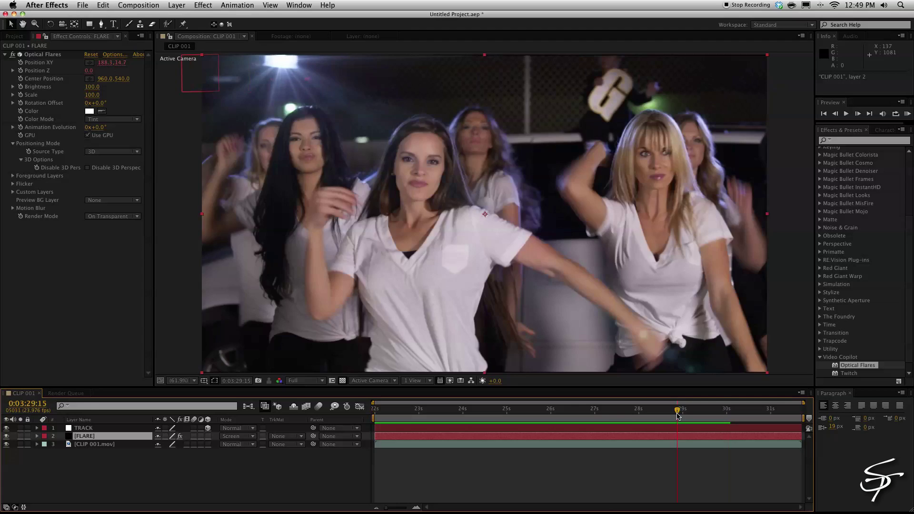
{"action": "left_click_drag", "start_coordinate": [677, 415], "coordinate": [360, 413]}
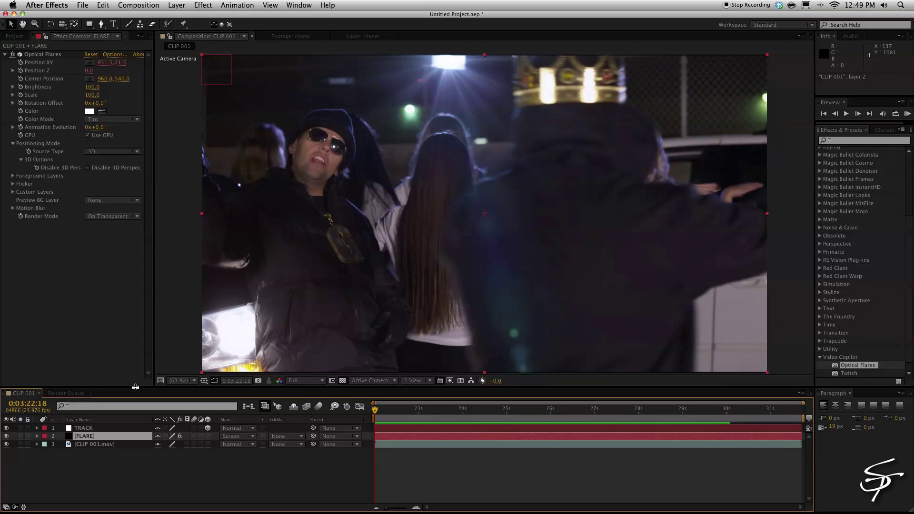
{"action": "left_click", "coordinate": [89, 78]}
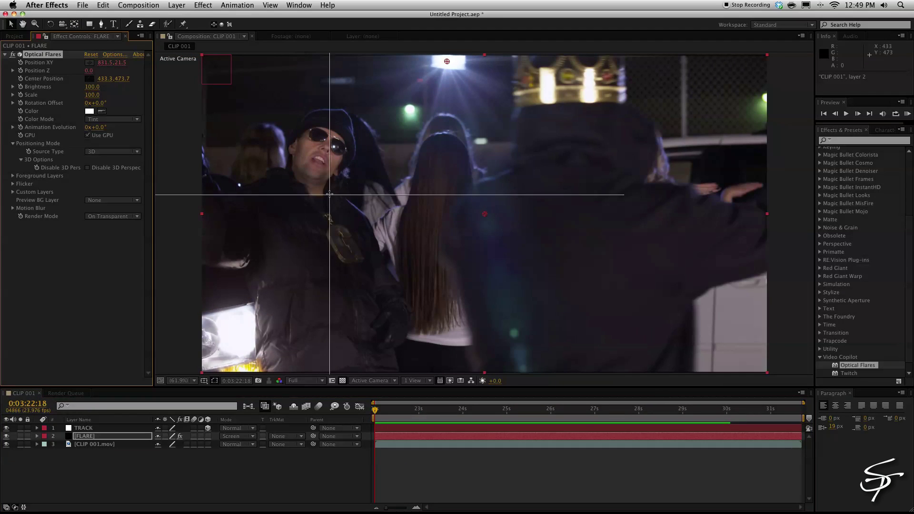
{"action": "left_click", "coordinate": [398, 175]}
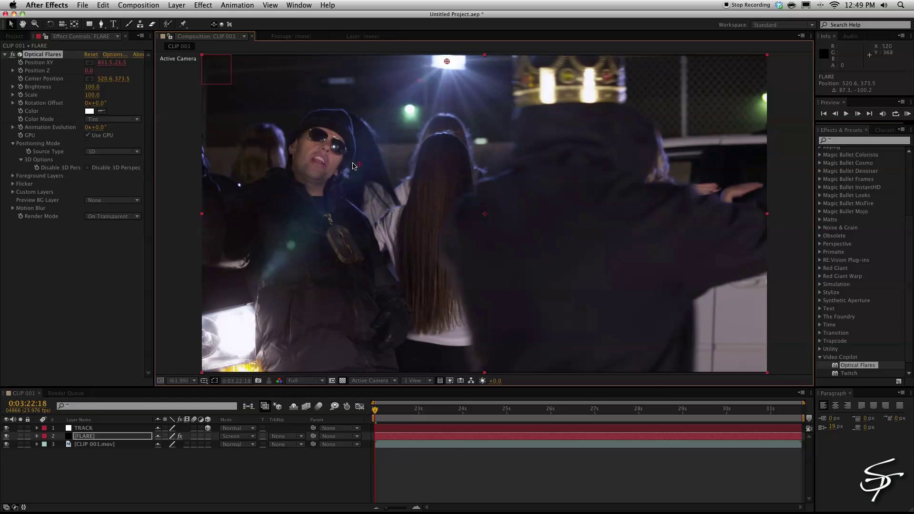
{"action": "mouse_move", "coordinate": [337, 196]}
{"action": "left_mouse_down"}
{"action": "mouse_move", "coordinate": [345, 174]}
{"action": "mouse_move", "coordinate": [328, 182]}
{"action": "left_mouse_up"}
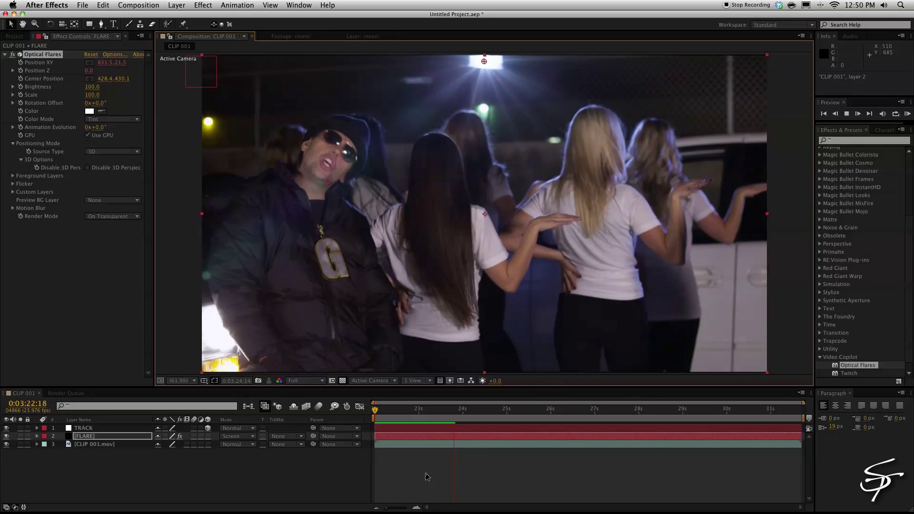
{"action": "left_click", "coordinate": [87, 135]}
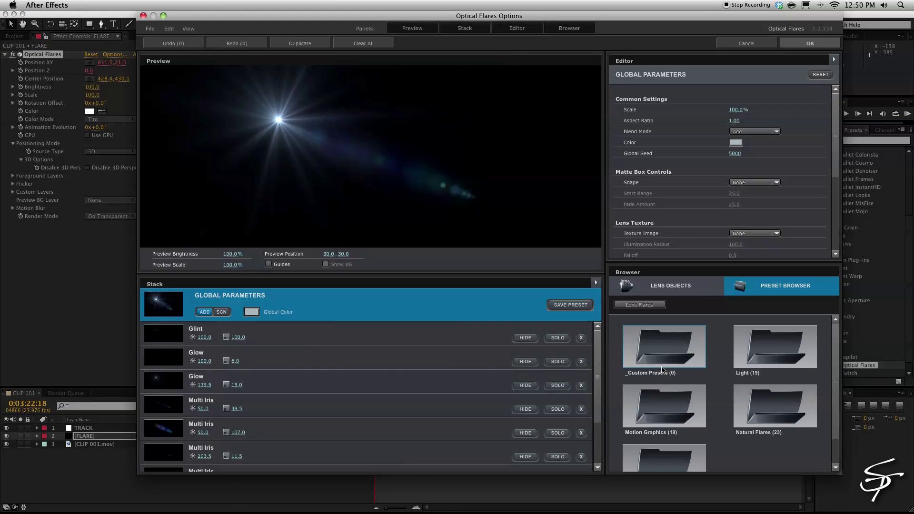
Compare the Antique Digital and Blues Brothers Pro Presets, then apply Big Bang.
{"action": "scroll", "coordinate": [673, 381], "scroll_direction": "down", "scroll_amount": 2}
{"action": "left_click", "coordinate": [645, 422]}
{"action": "left_click", "coordinate": [652, 385]}
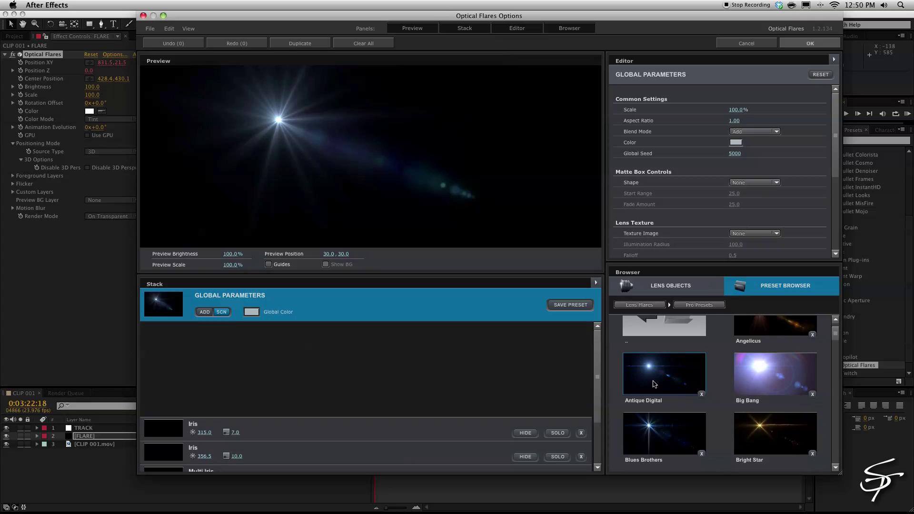
{"action": "left_click", "coordinate": [661, 438]}
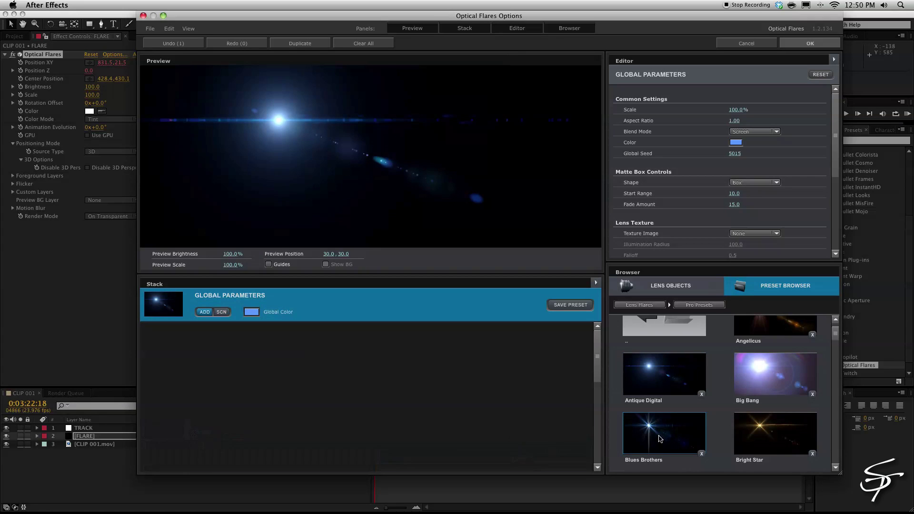
{"action": "left_click", "coordinate": [661, 379]}
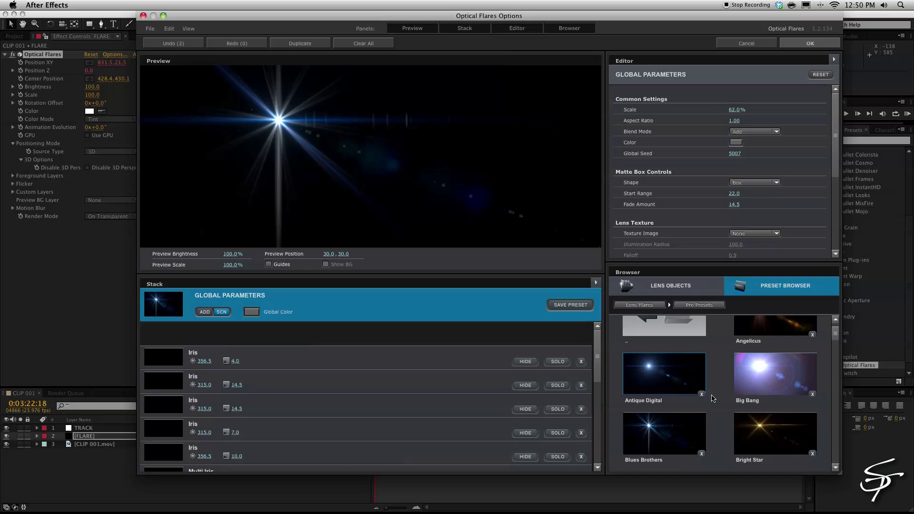
{"action": "scroll", "coordinate": [762, 380], "scroll_direction": "down", "scroll_amount": 2}
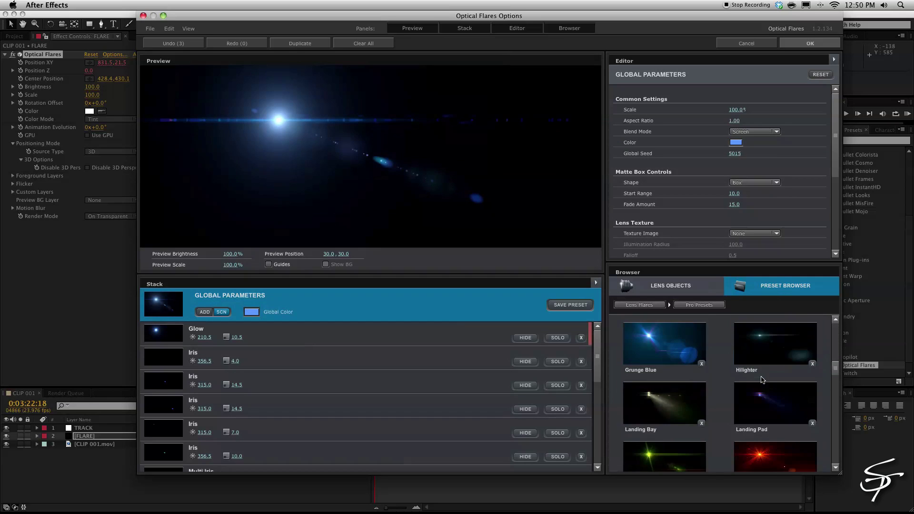
{"action": "left_click", "coordinate": [761, 380]}
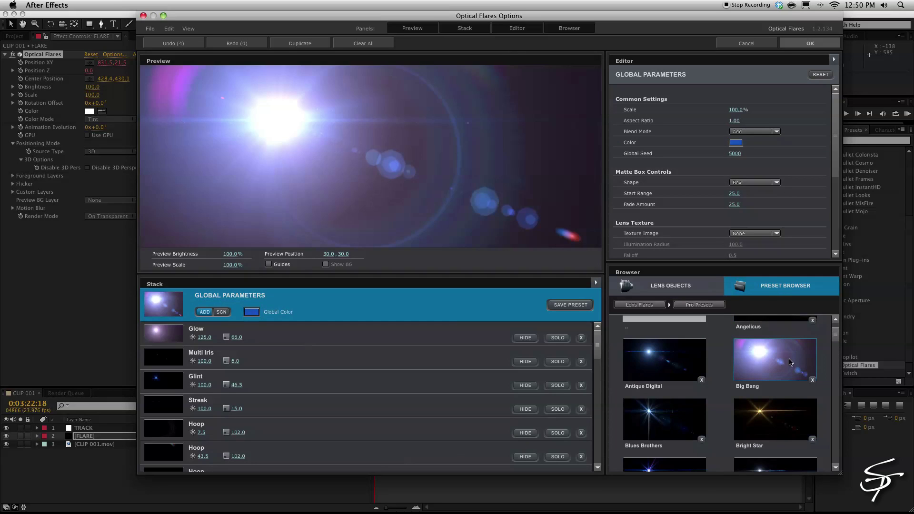
{"action": "left_click", "coordinate": [810, 43]}
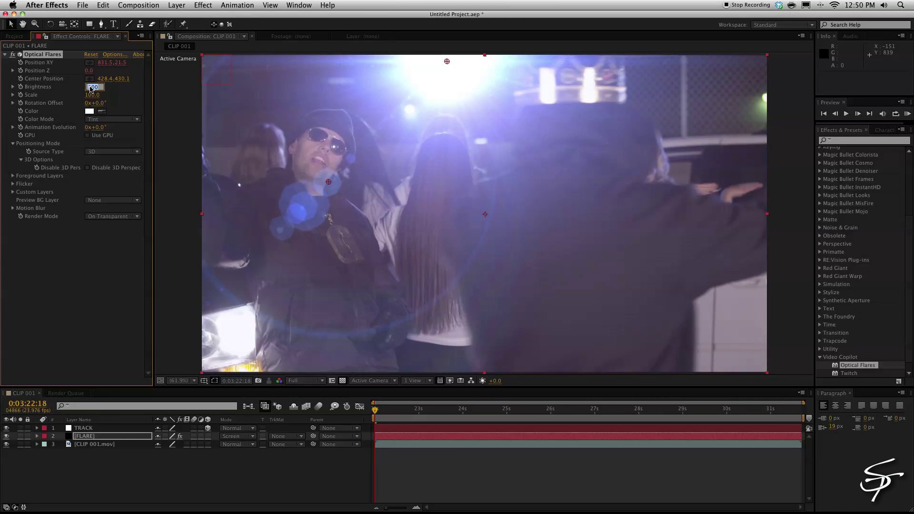
Lower Optical Flares Brightness to 50 and preview the dimmer flare.
{"action": "left_click_drag", "start_coordinate": [90, 89], "coordinate": [90, 89]}
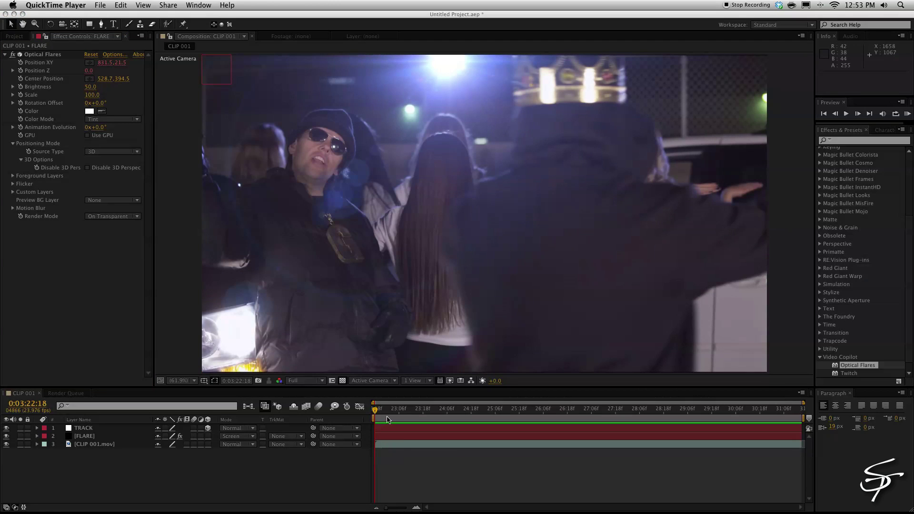
{"action": "left_click", "coordinate": [381, 415]}
{"action": "key", "text": "space"}
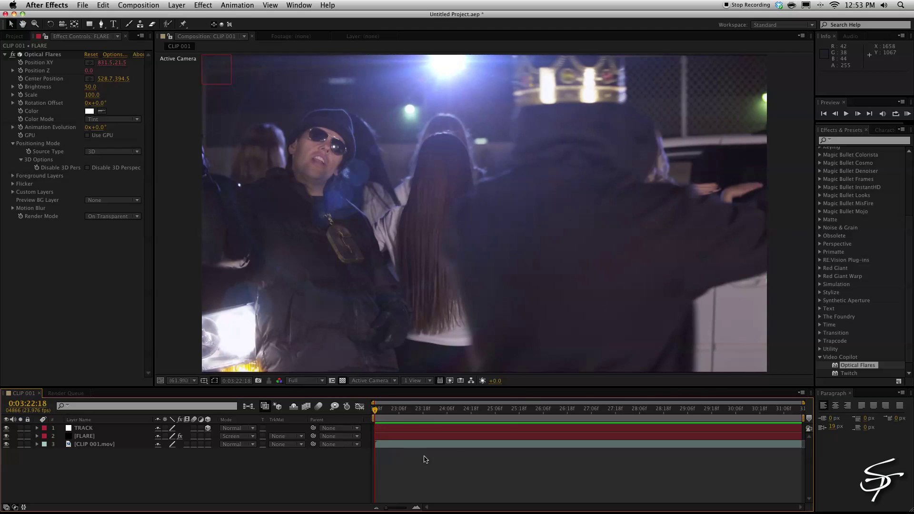